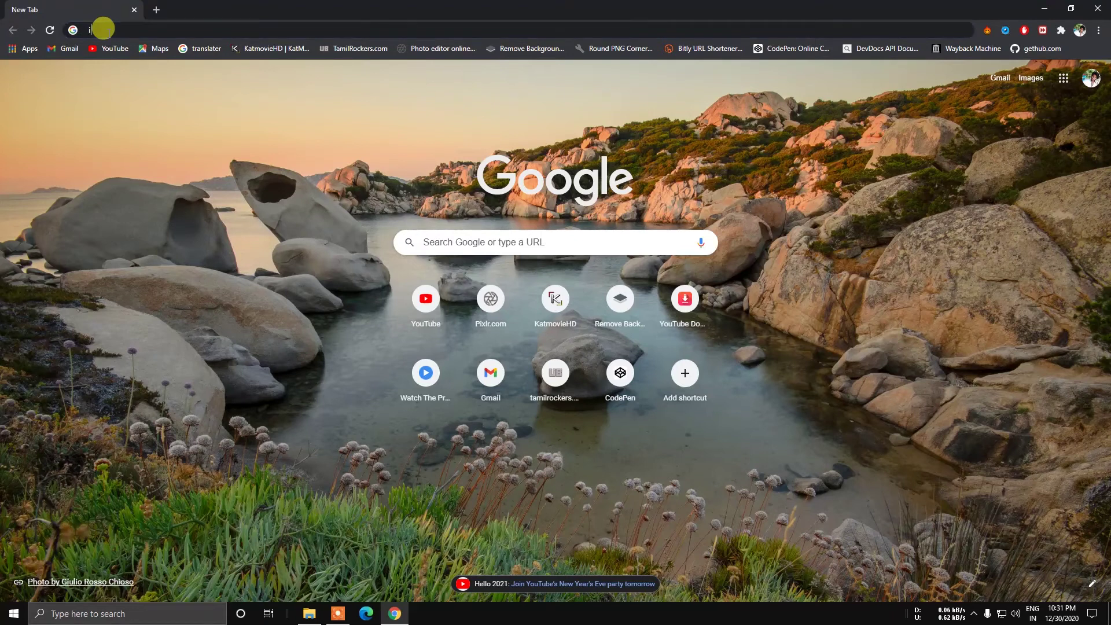
# Step: Search Google for 'icici net banking' and open ICICI Bank's Internet Banking page
pyautogui.write('ici')
pyautogui.click(112, 68)
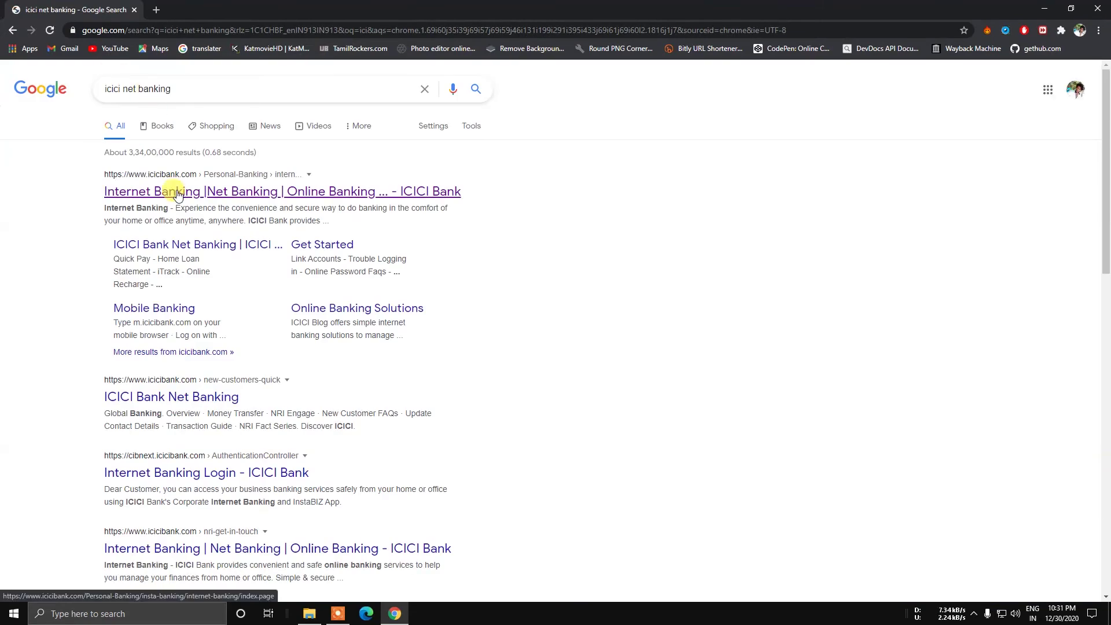
pyautogui.click(176, 192)
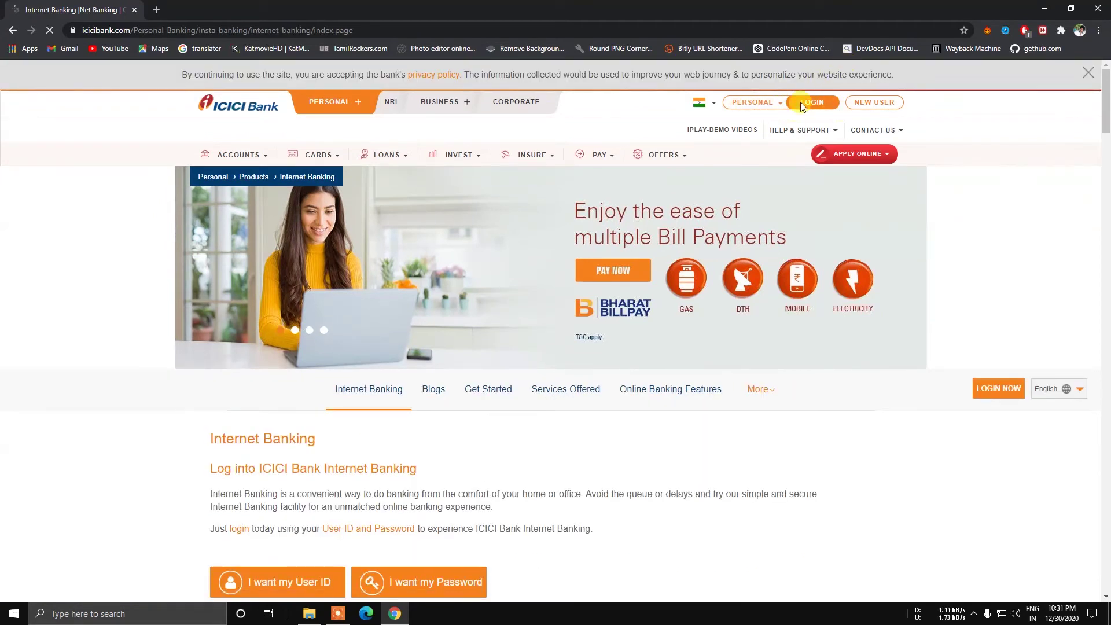
# Step: Go to the ICICI login page and open Get User ID in a new tab
pyautogui.click(802, 104)
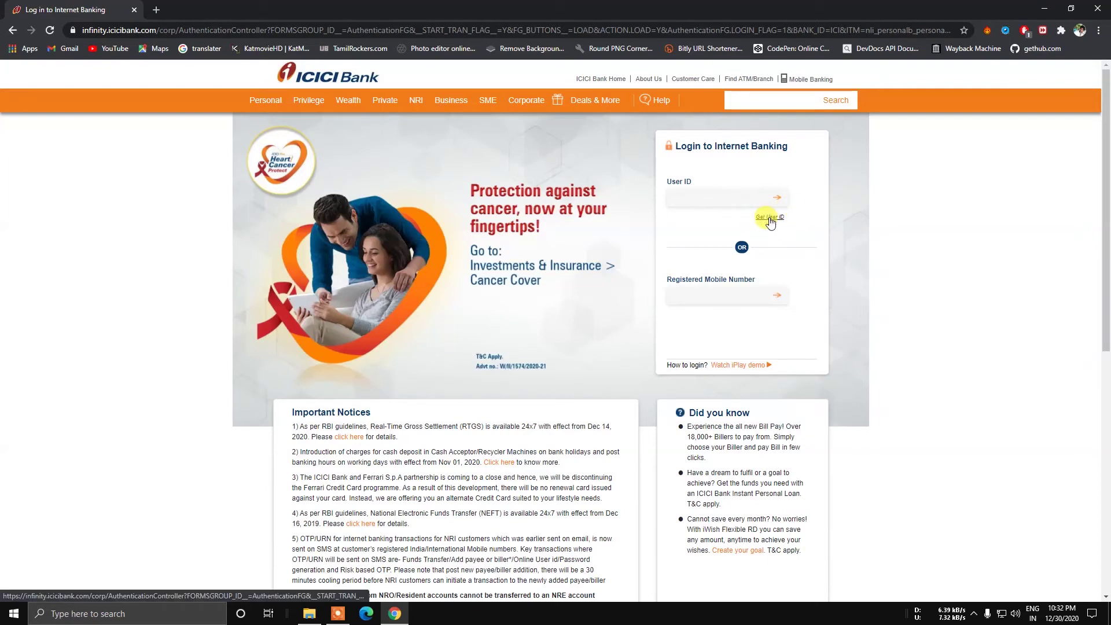
pyautogui.click(771, 220)
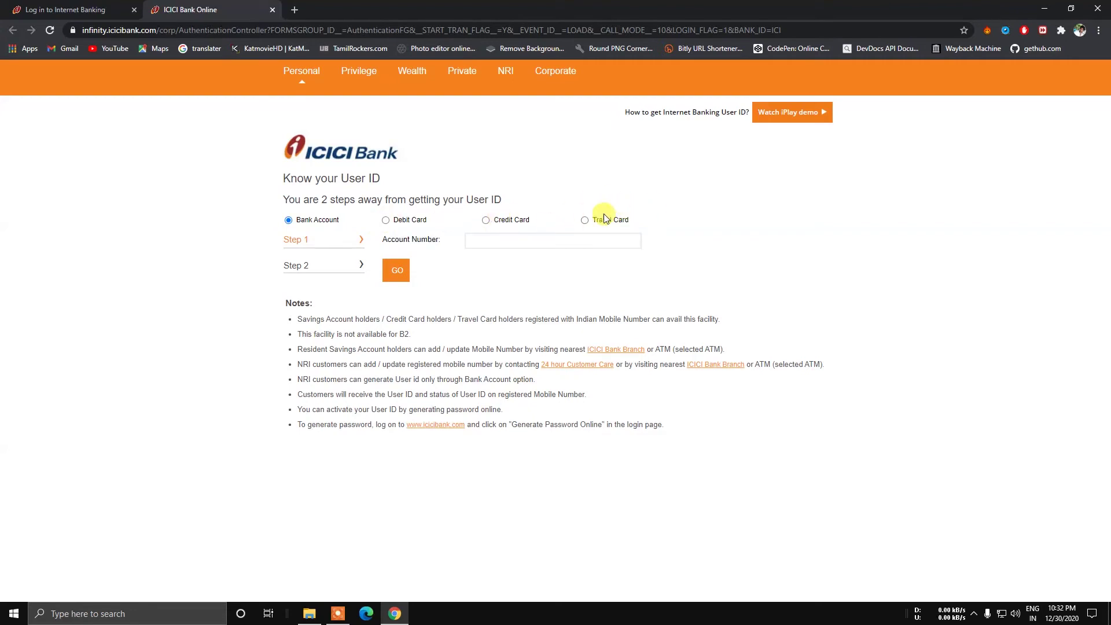
# Step: Try the credit and debit card options, then choose User ID retrieval by bank account
pyautogui.click(486, 220)
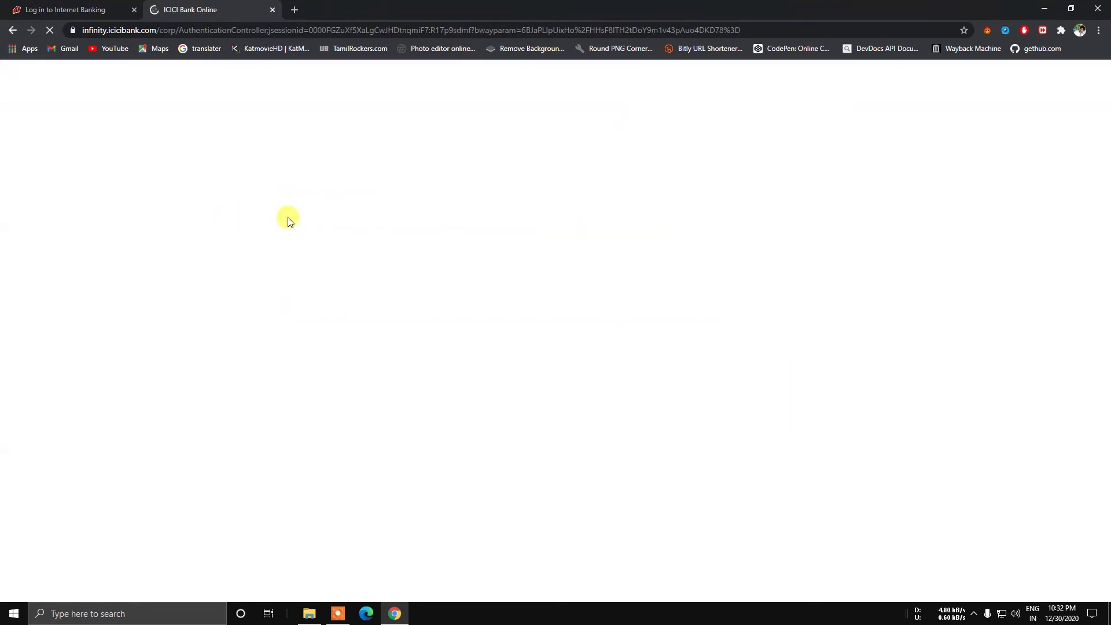
pyautogui.click(294, 128)
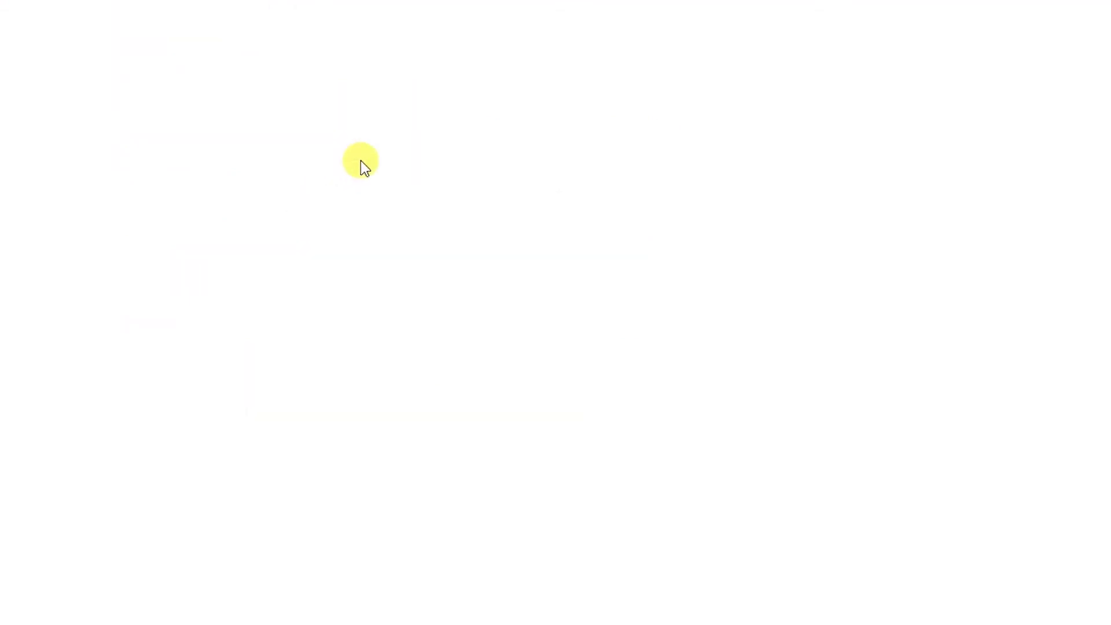
pyautogui.click(430, 159)
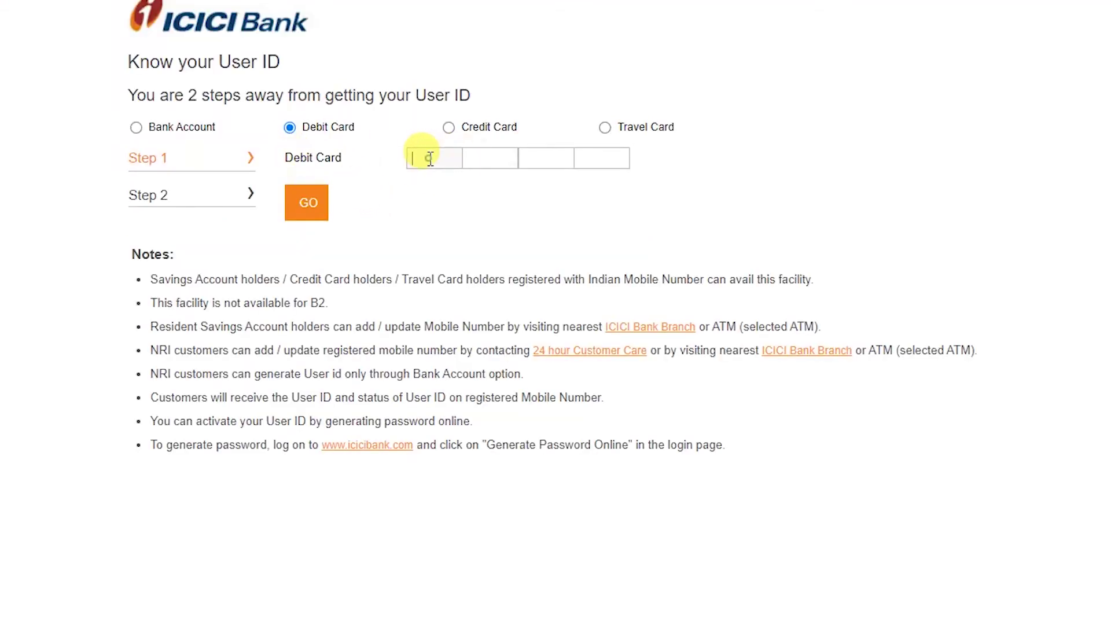
pyautogui.click(137, 131)
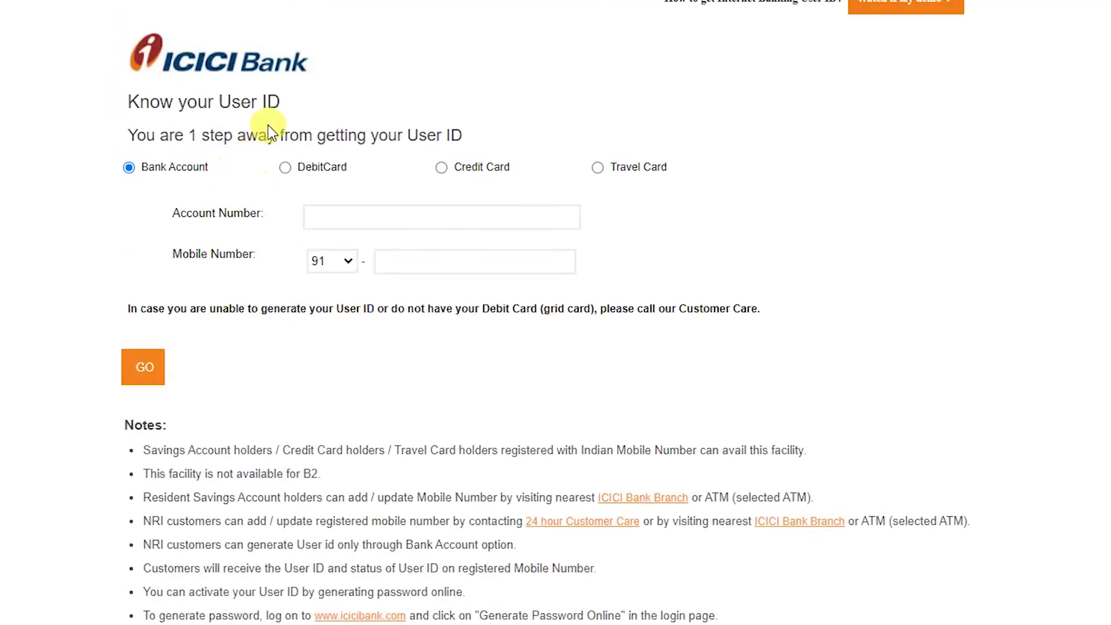
# Step: Enter the bank account number and the registered mobile number
pyautogui.click(332, 222)
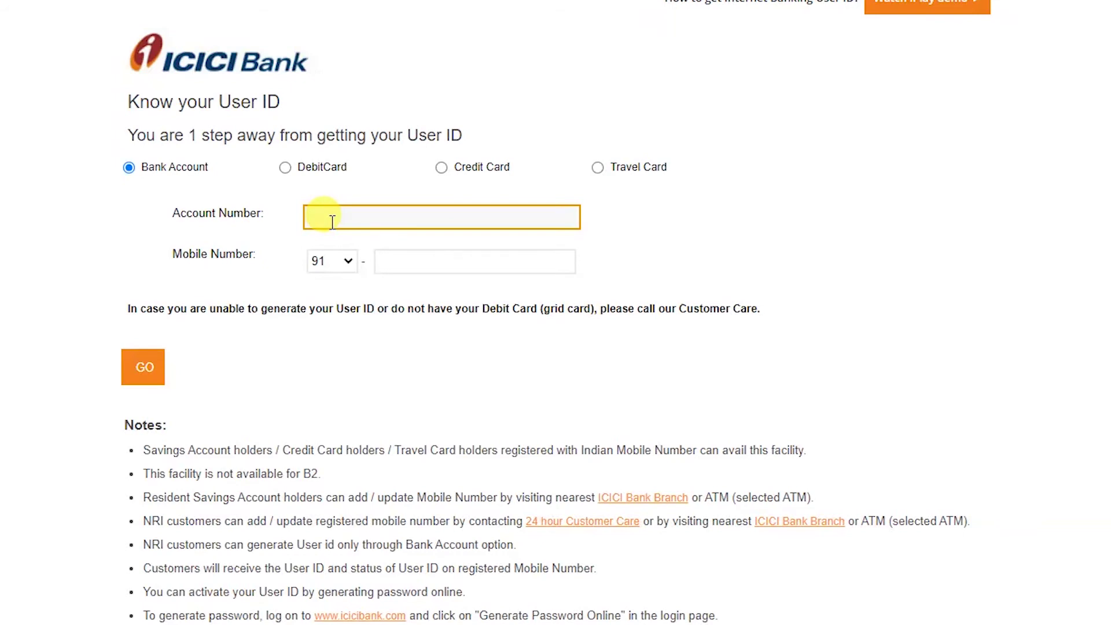
pyautogui.write('8')
pyautogui.press('BackSpace')
pyautogui.click(431, 257)
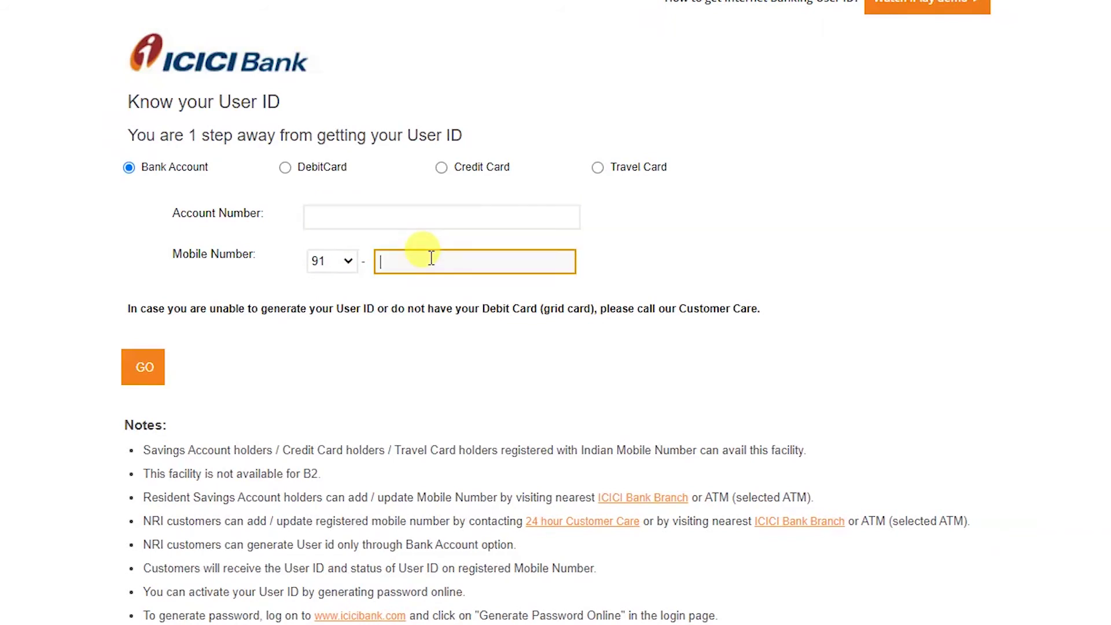
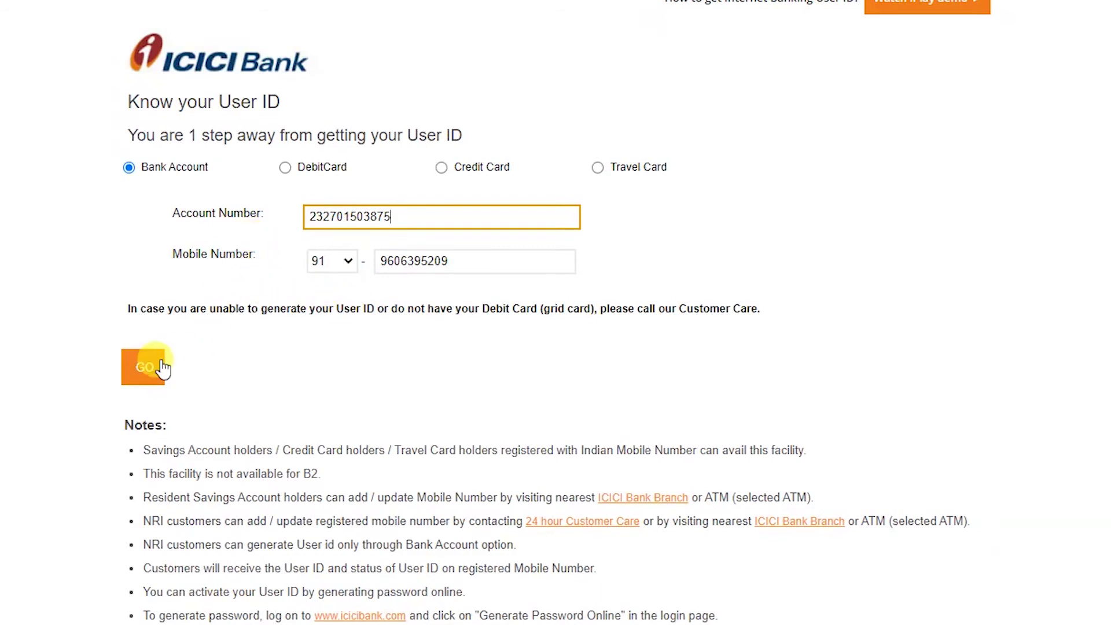
pyautogui.moveTo(463, 260); pyautogui.dragTo(312, 255)
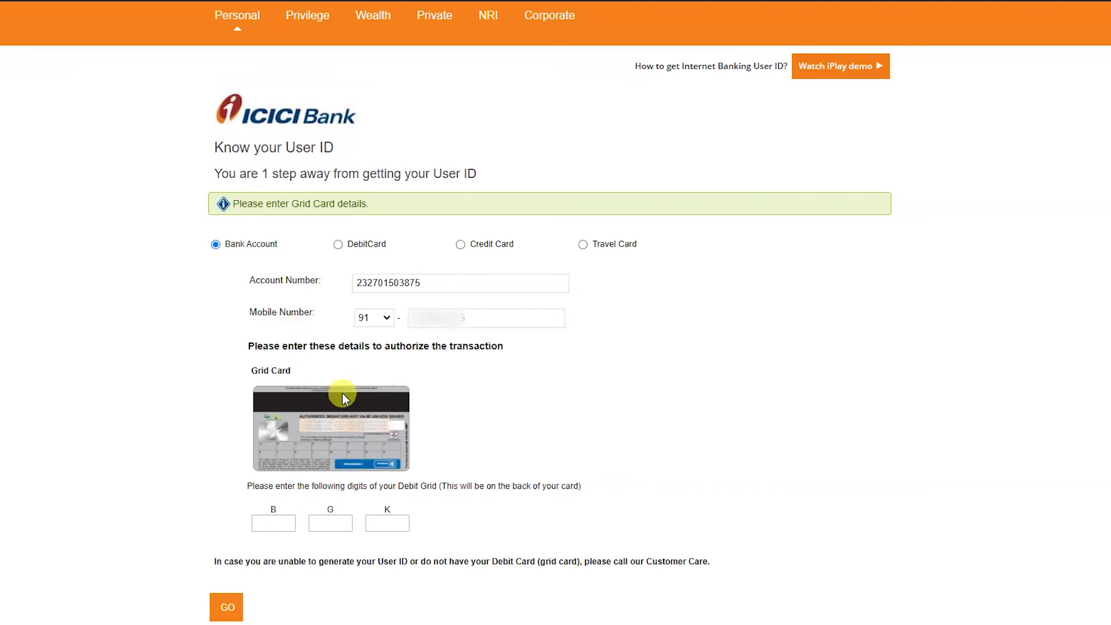
# Step: Enter the debit grid card digits for columns B, G and K and submit them
pyautogui.click(312, 516)
pyautogui.click(284, 520)
pyautogui.doubleClick(273, 509)
pyautogui.doubleClick(330, 510)
pyautogui.doubleClick(387, 509)
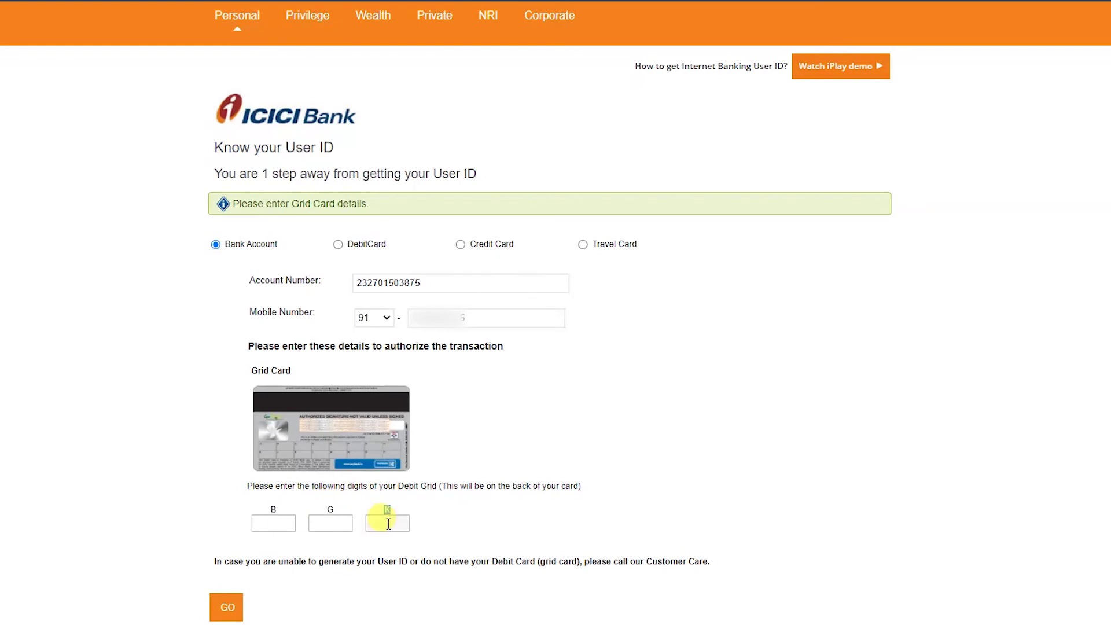
pyautogui.click(264, 524)
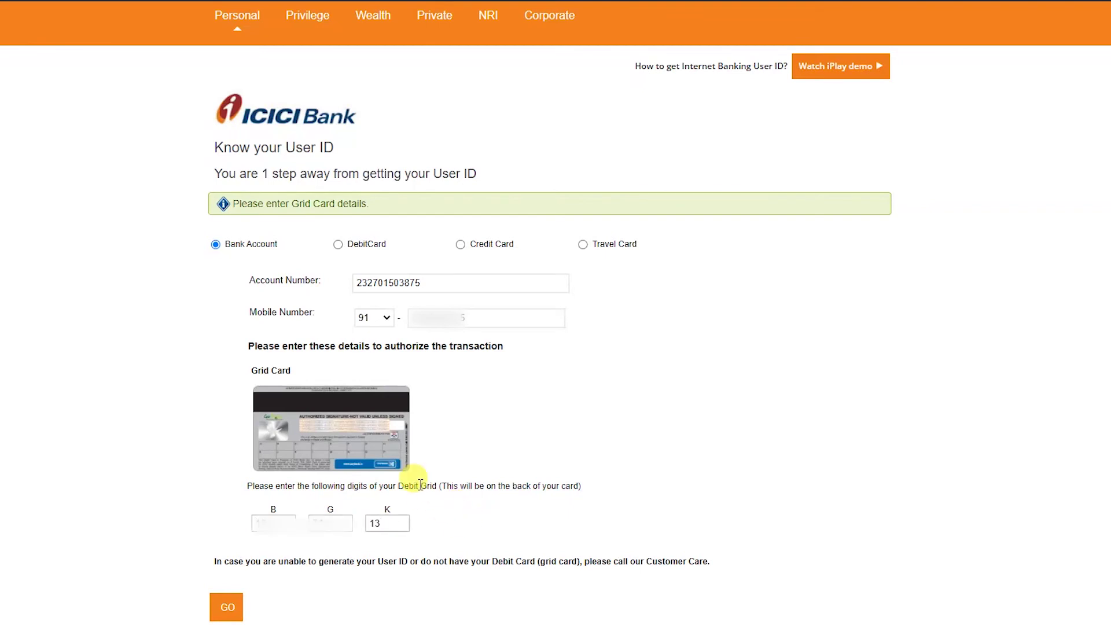
pyautogui.click(227, 608)
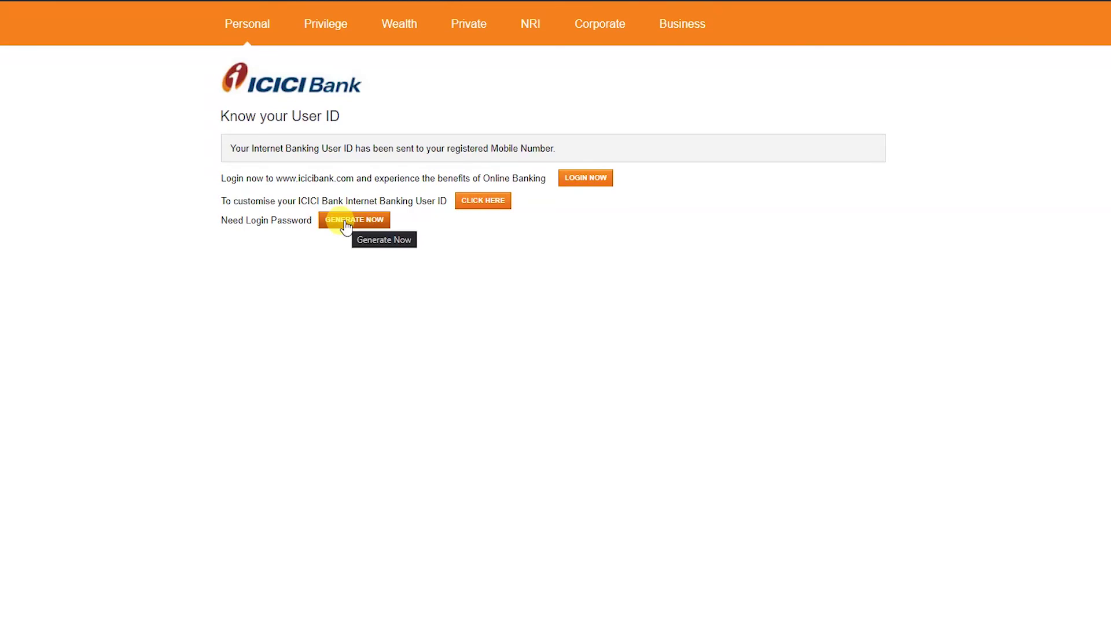
# Step: Choose to generate a new login password and proceed to the Step 1 form
pyautogui.click(338, 222)
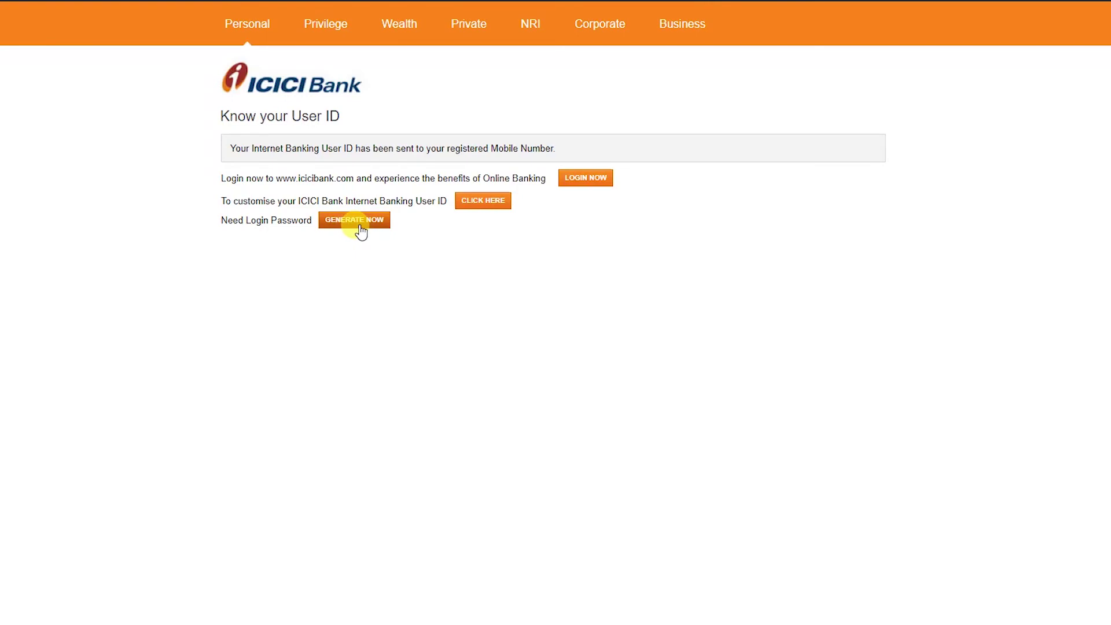
pyautogui.click(359, 223)
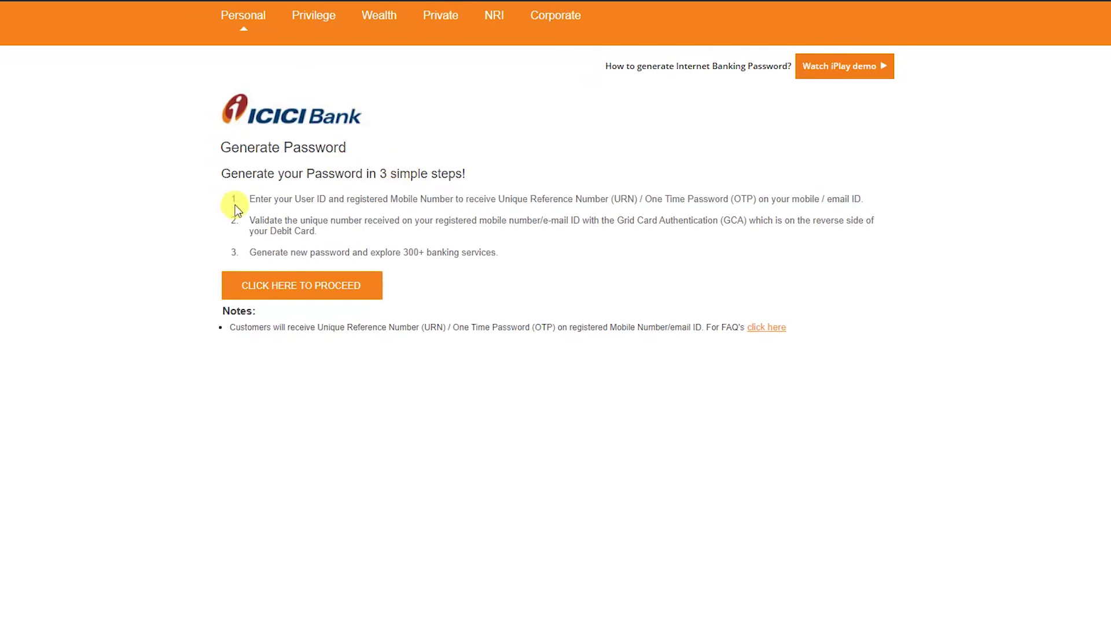
pyautogui.click(301, 289)
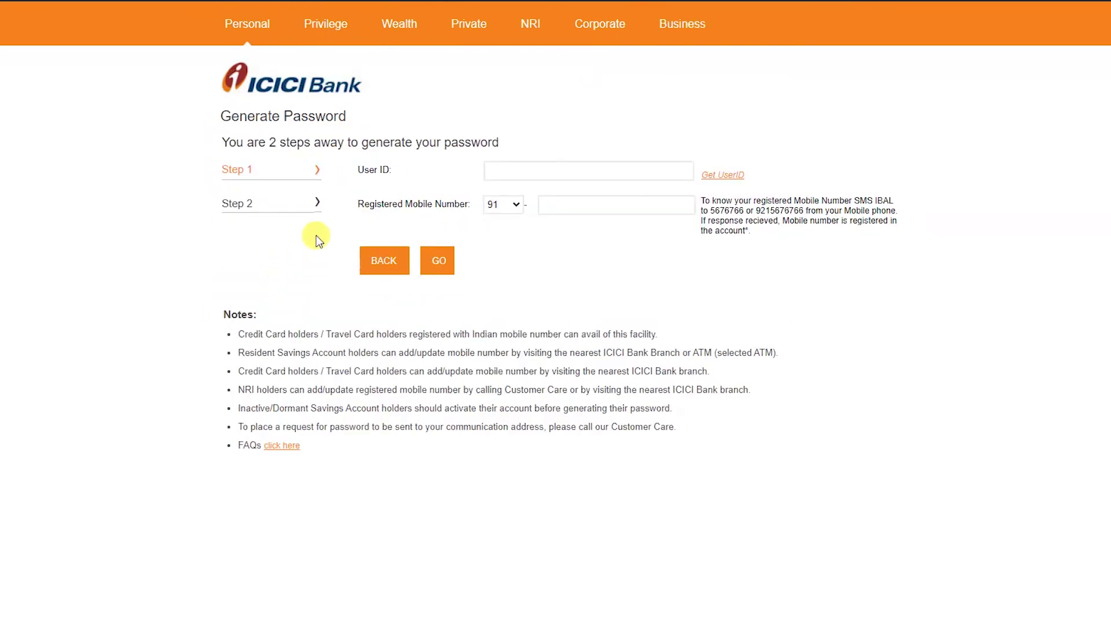
# Step: Enter the User ID and registered mobile number and submit them
pyautogui.click(518, 169)
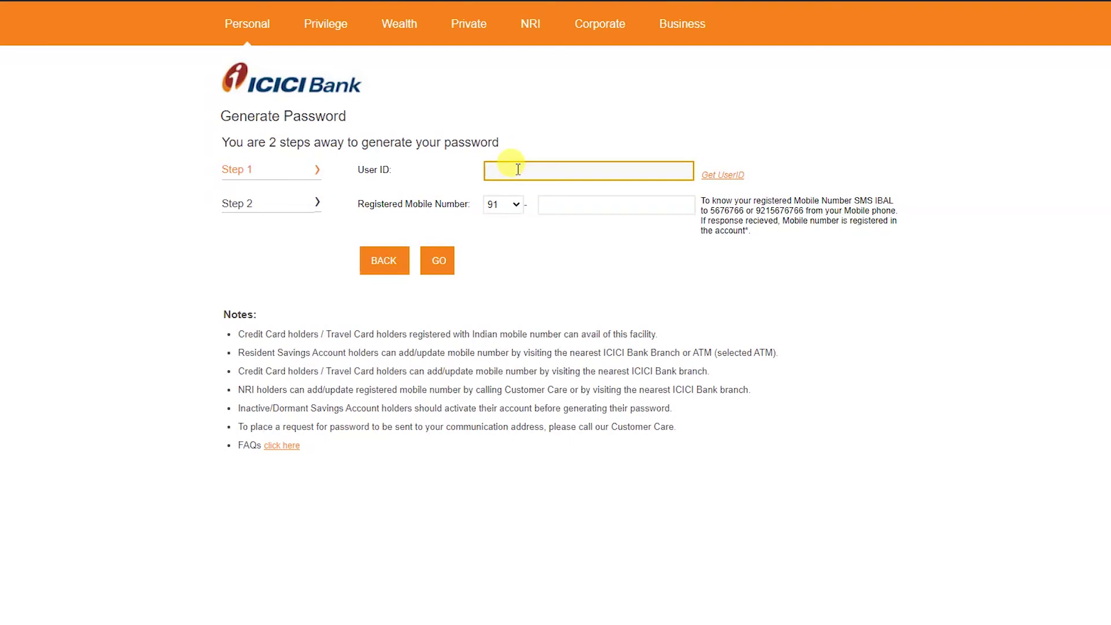
pyautogui.click(633, 204)
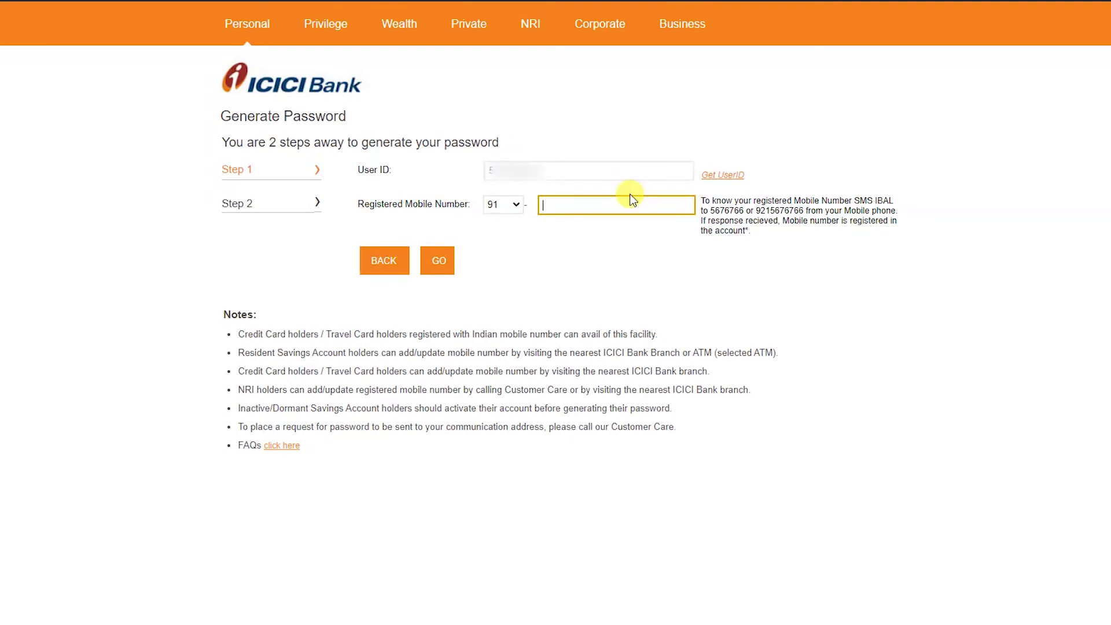
pyautogui.click(428, 259)
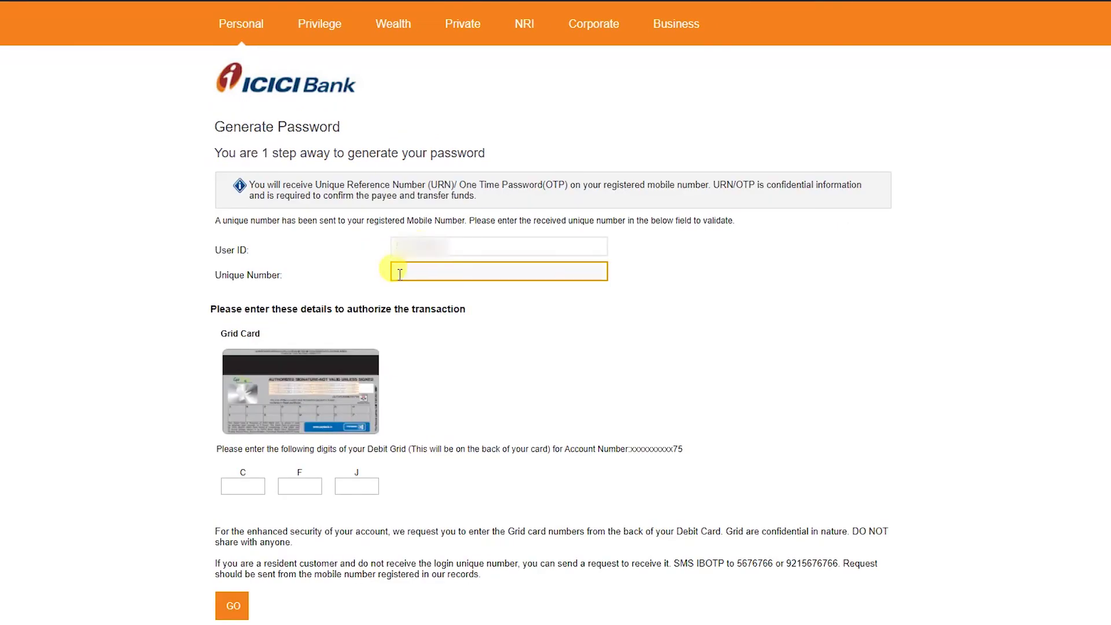
pyautogui.moveTo(291, 277); pyautogui.dragTo(234, 294)
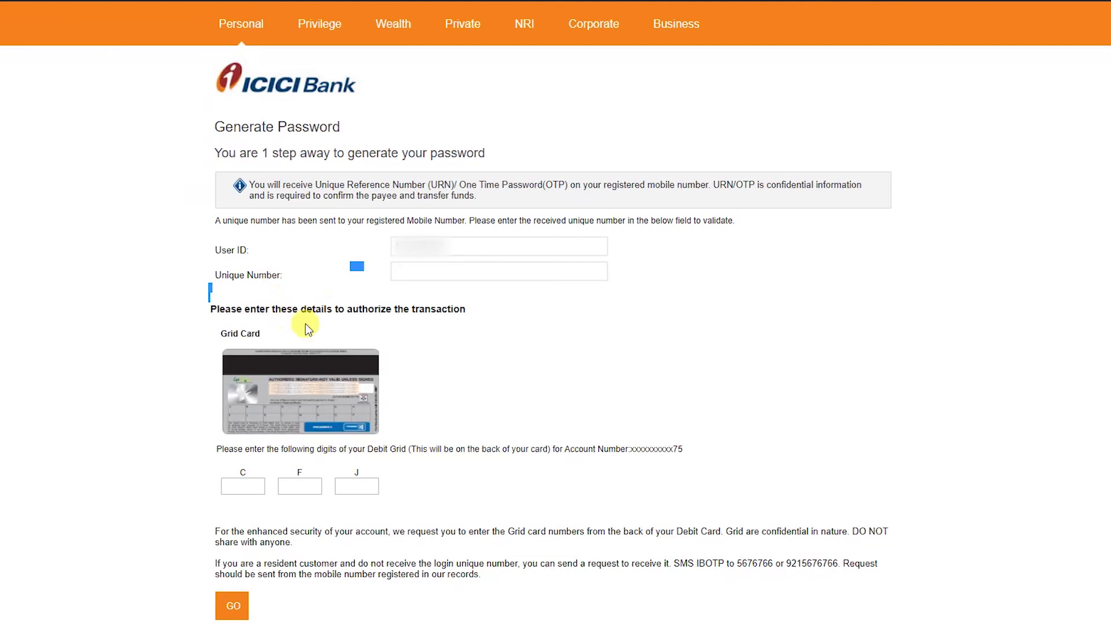
# Step: Fill in the received unique number and the requested debit grid values
pyautogui.click(408, 269)
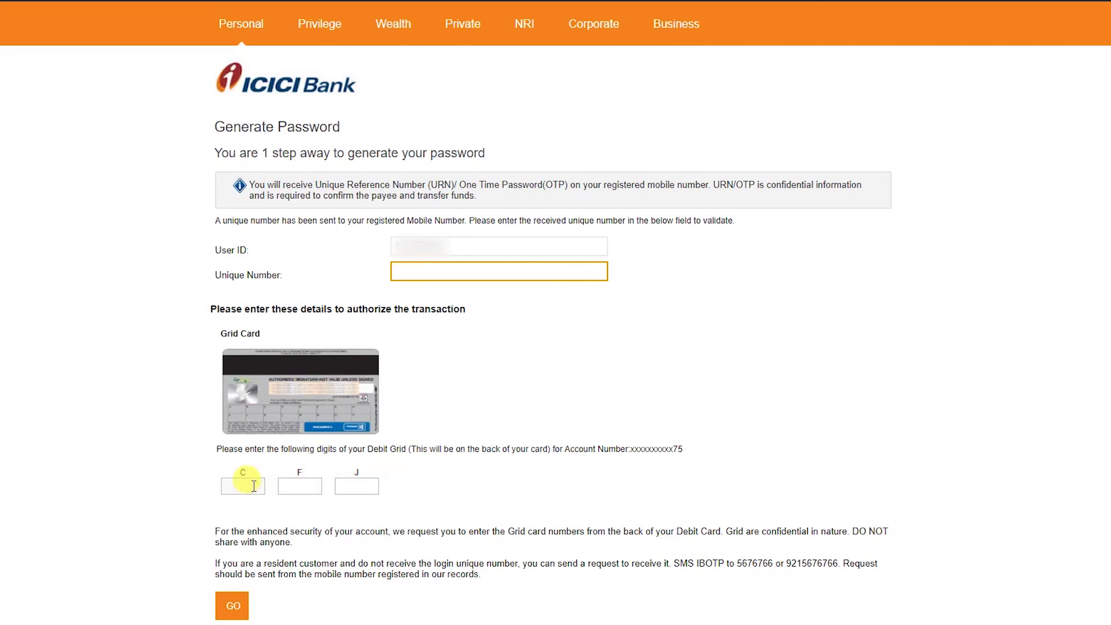
pyautogui.click(417, 275)
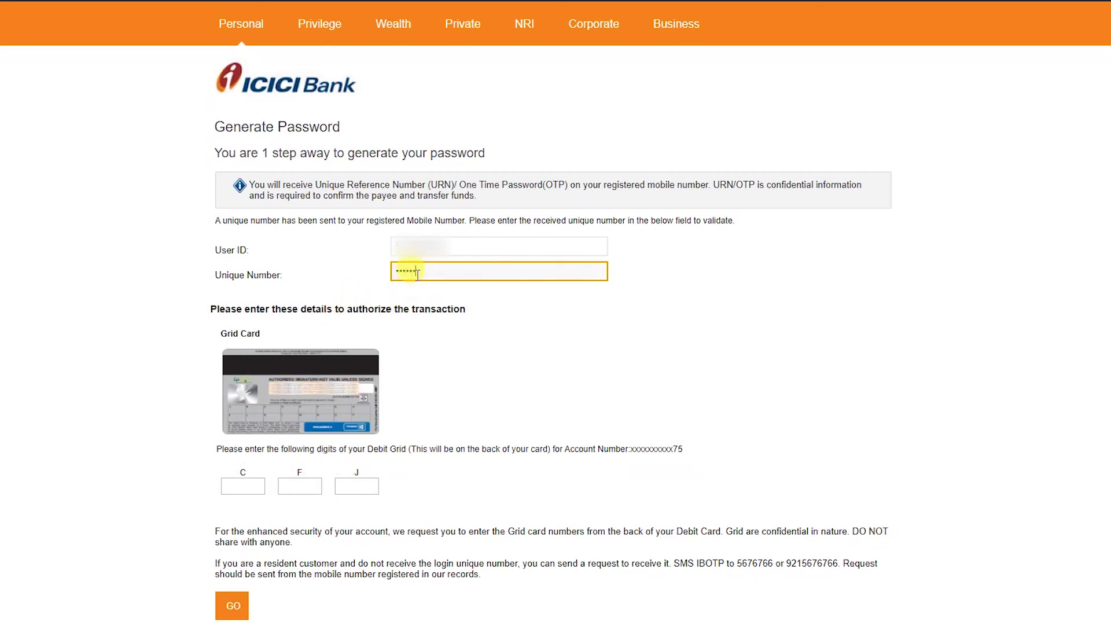
pyautogui.click(234, 485)
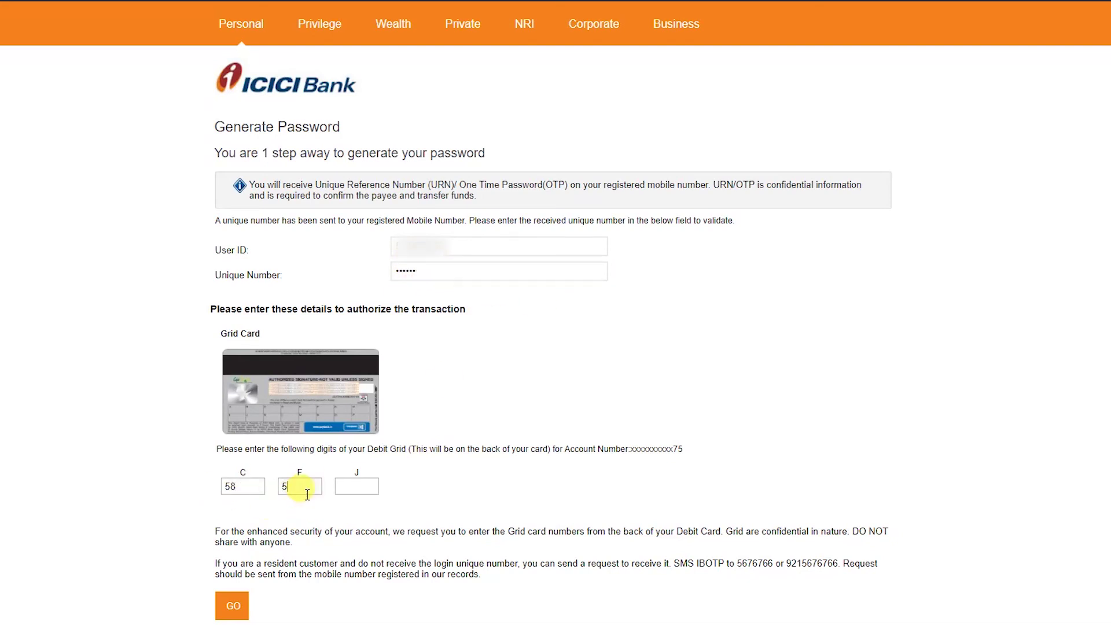
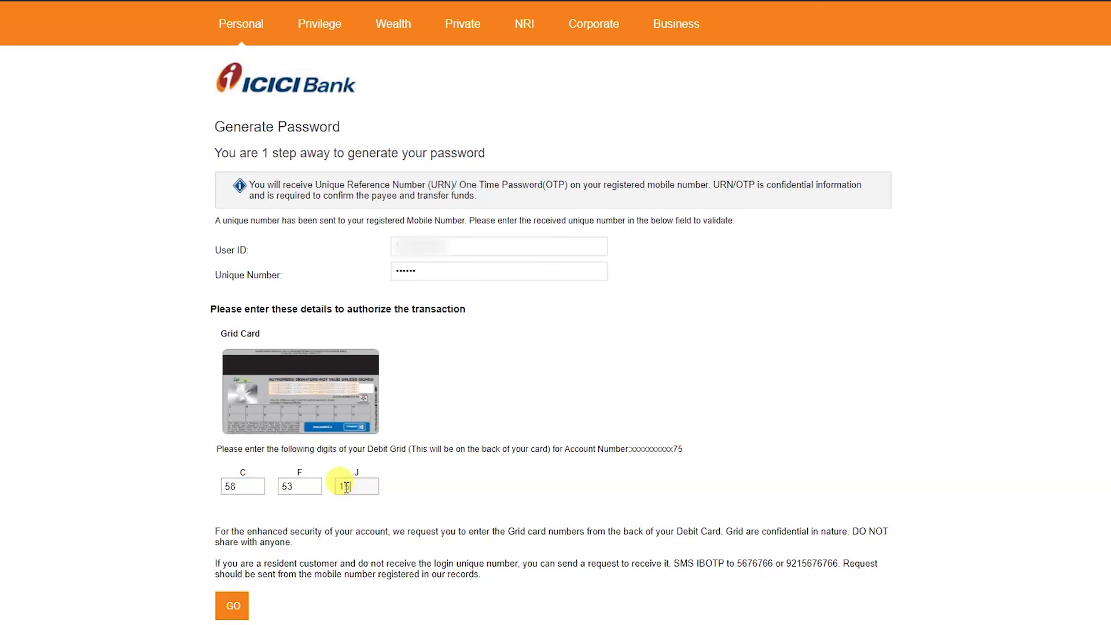
# Step: Submit the verification details, then accept Chrome's suggested strong password as the new login password
pyautogui.click(232, 608)
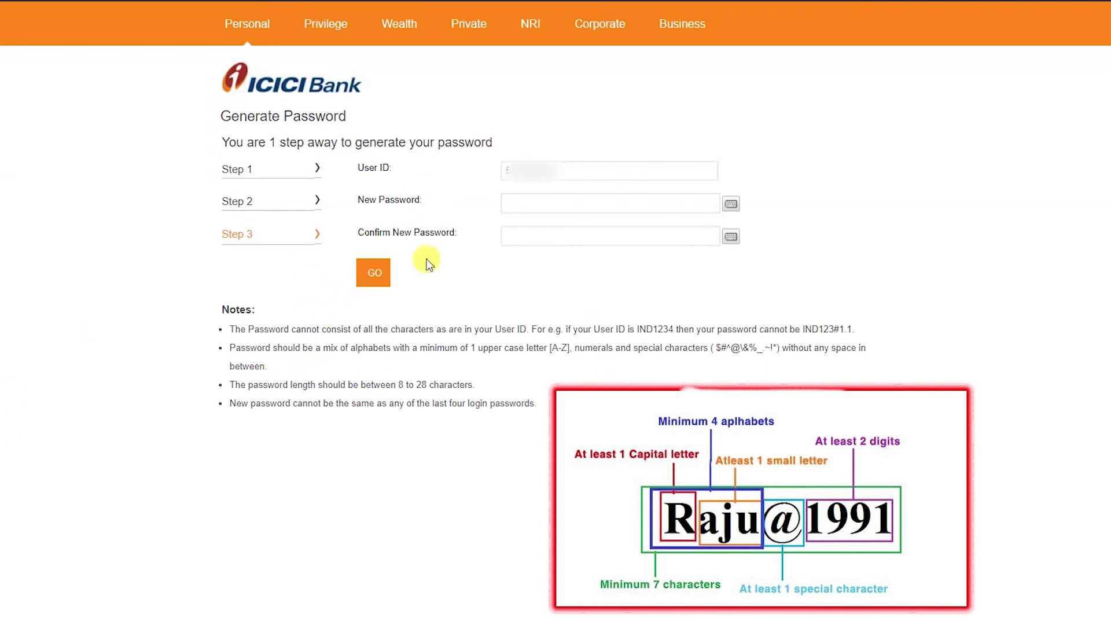
pyautogui.click(534, 205)
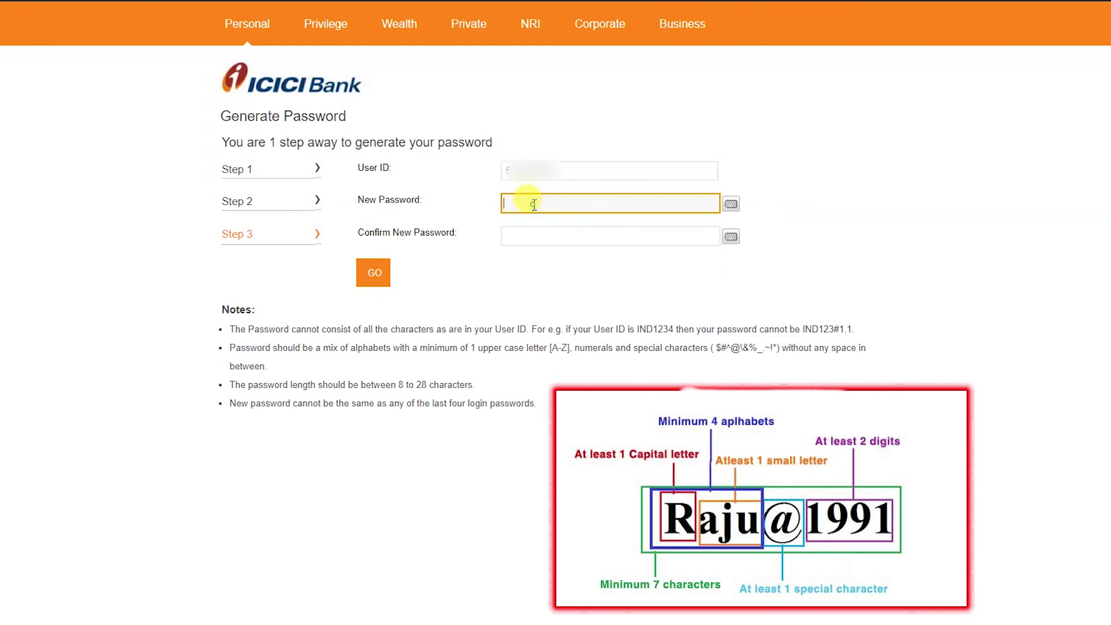
pyautogui.click(541, 222)
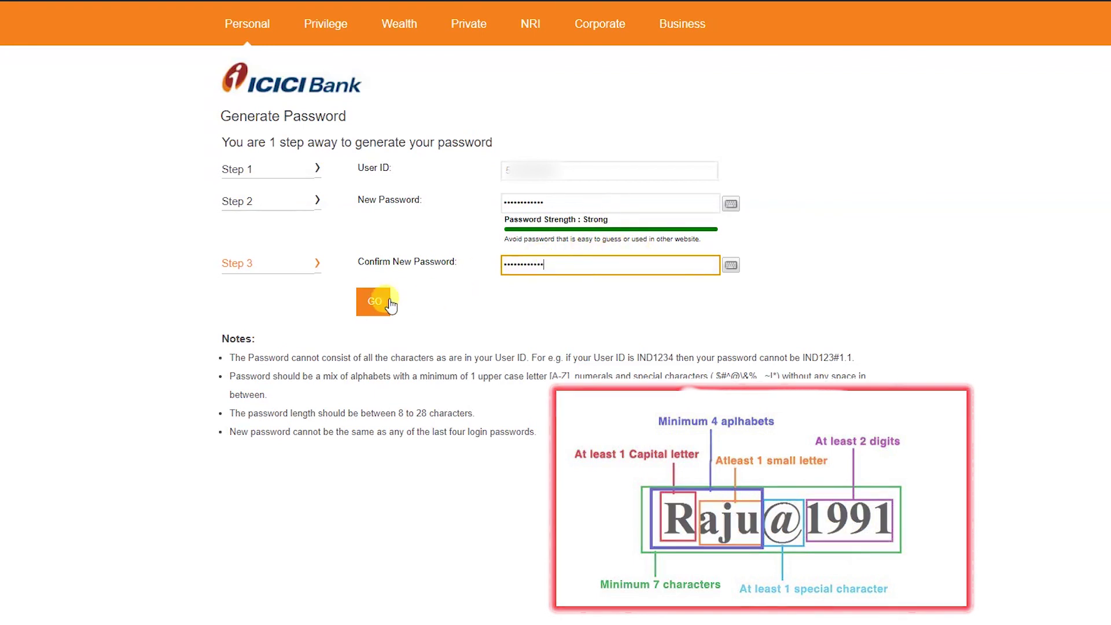
pyautogui.click(375, 302)
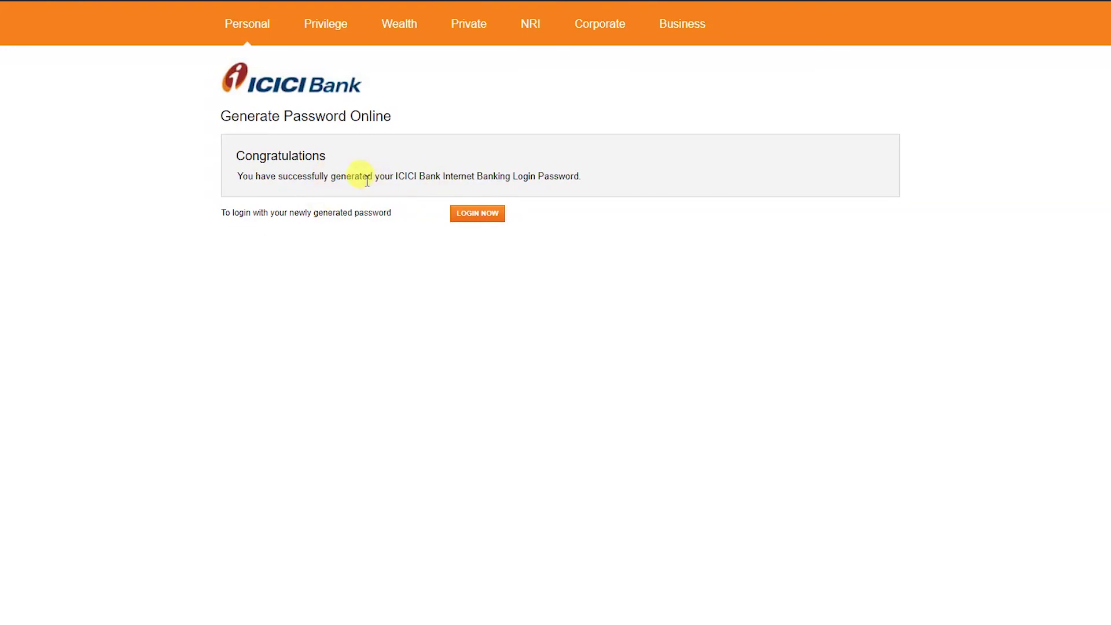
# Step: Go to the login page and enter the User ID and new password
pyautogui.click(465, 223)
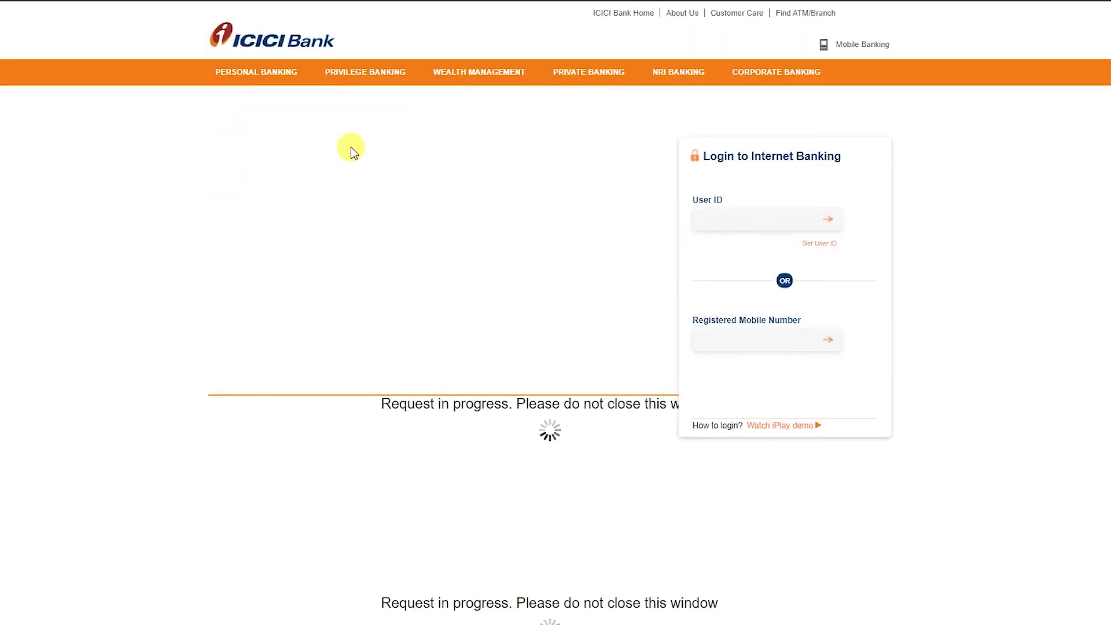
pyautogui.click(721, 219)
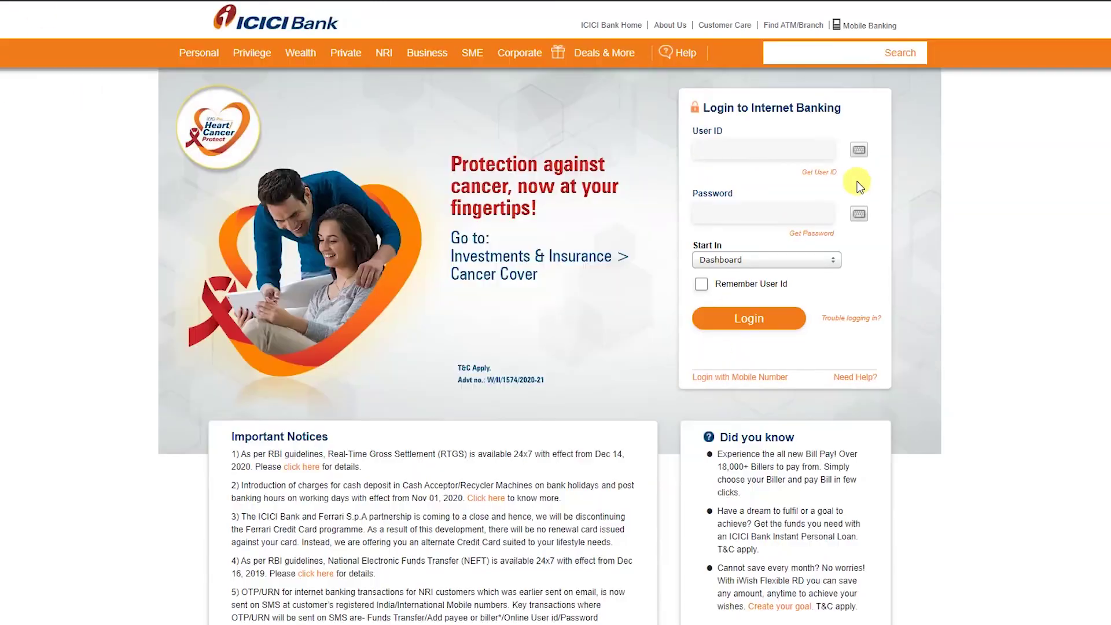
pyautogui.click(715, 149)
pyautogui.click(741, 216)
pyautogui.click(744, 156)
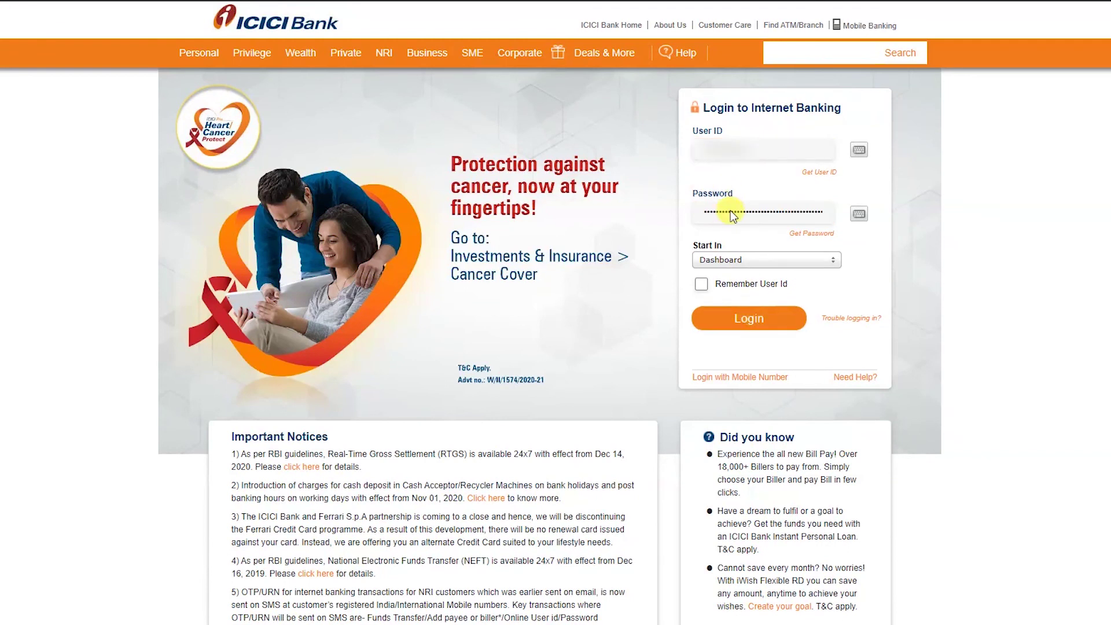